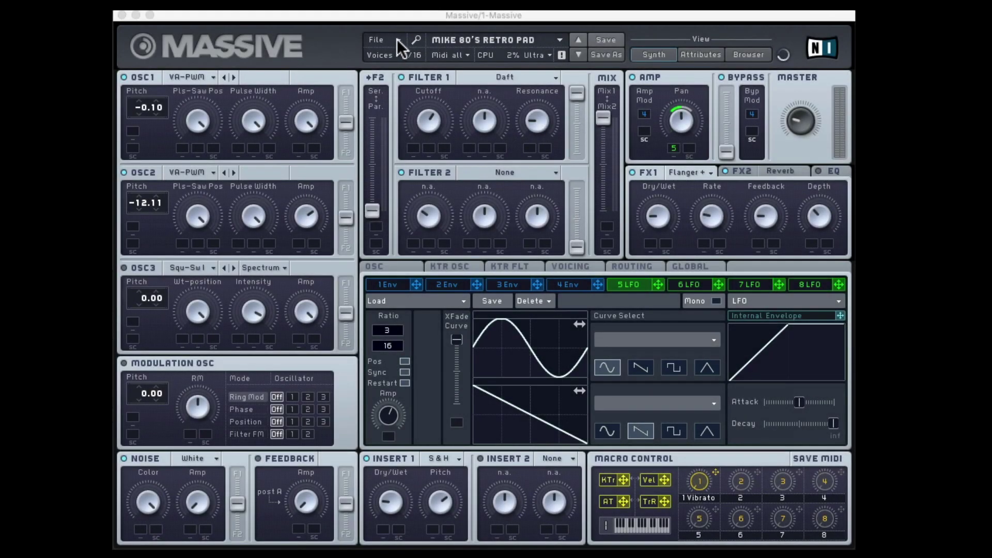
Step: Replace the retro pad preset with a blank Untitled Sound via File > New Sound
left_click(396, 39)
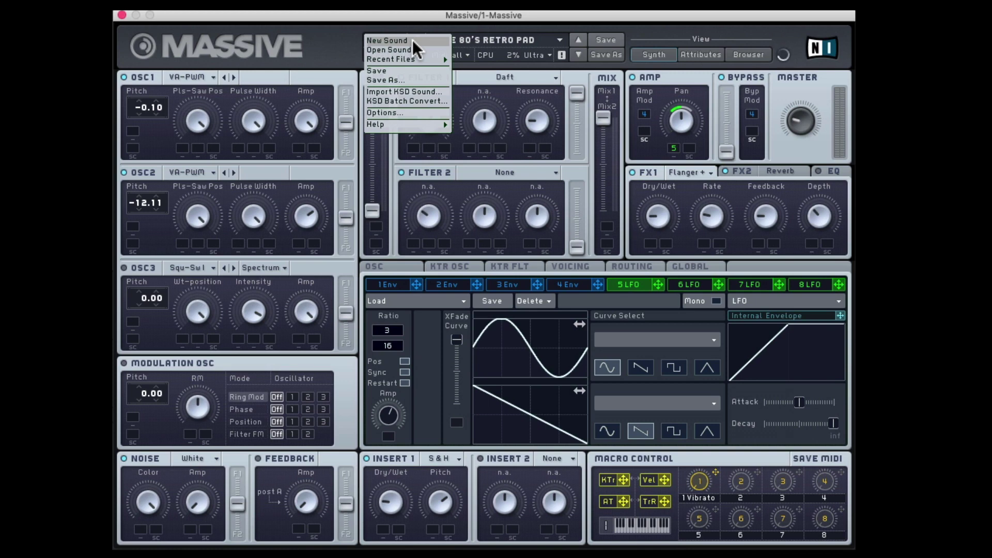
left_click(413, 40)
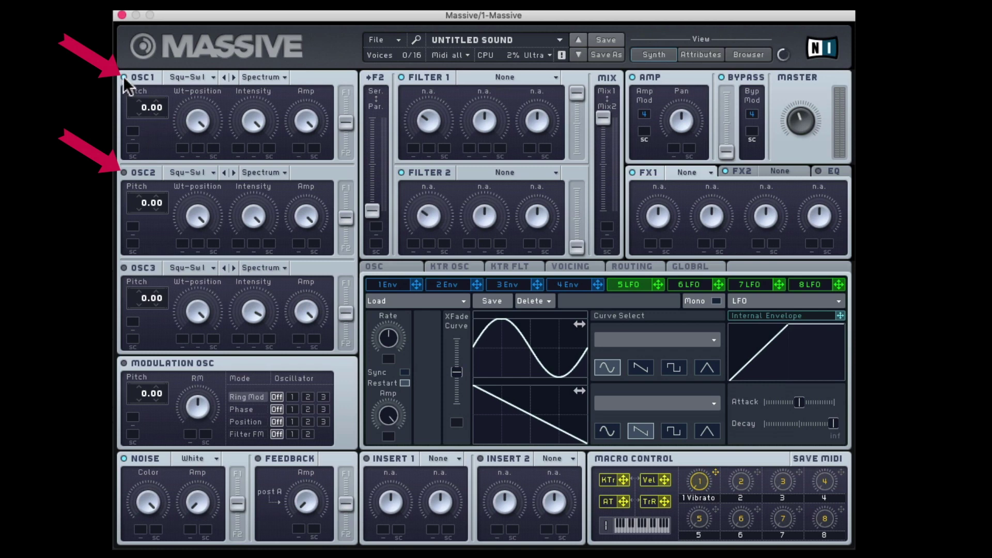
Step: Power on OSC2 and load the VA Pulse-Saw PWM wavetable into OSC1 and OSC2
left_click(124, 172)
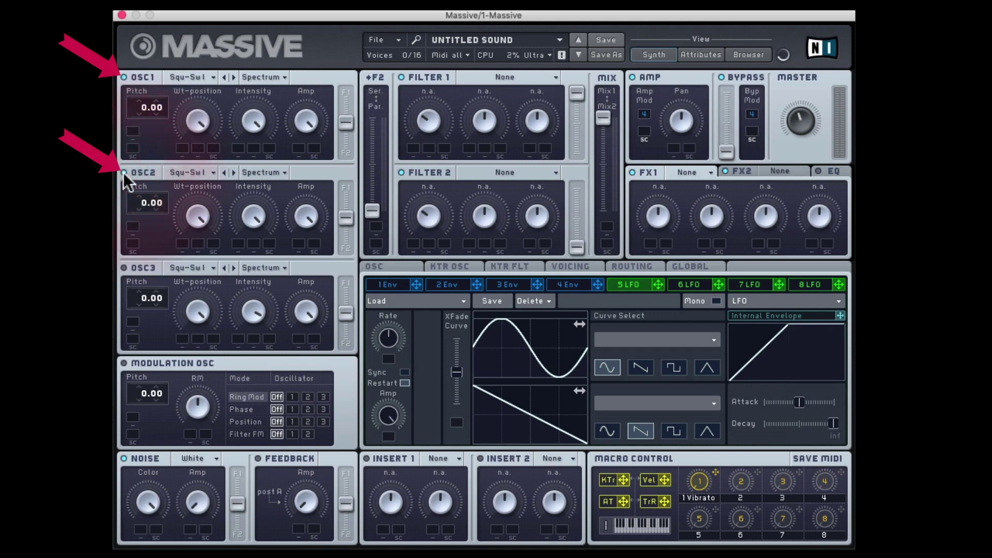
left_click(204, 76)
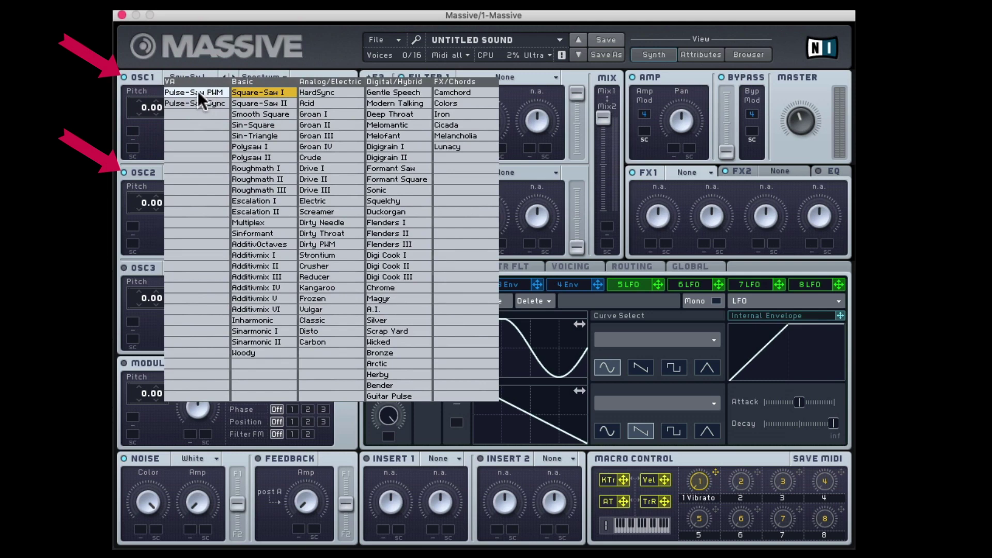
left_click(198, 93)
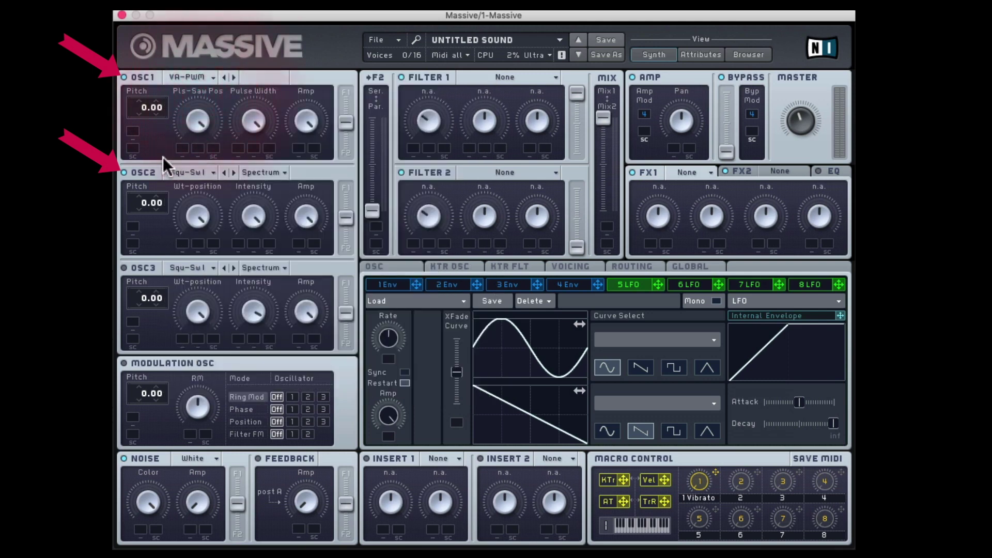
left_click(187, 173)
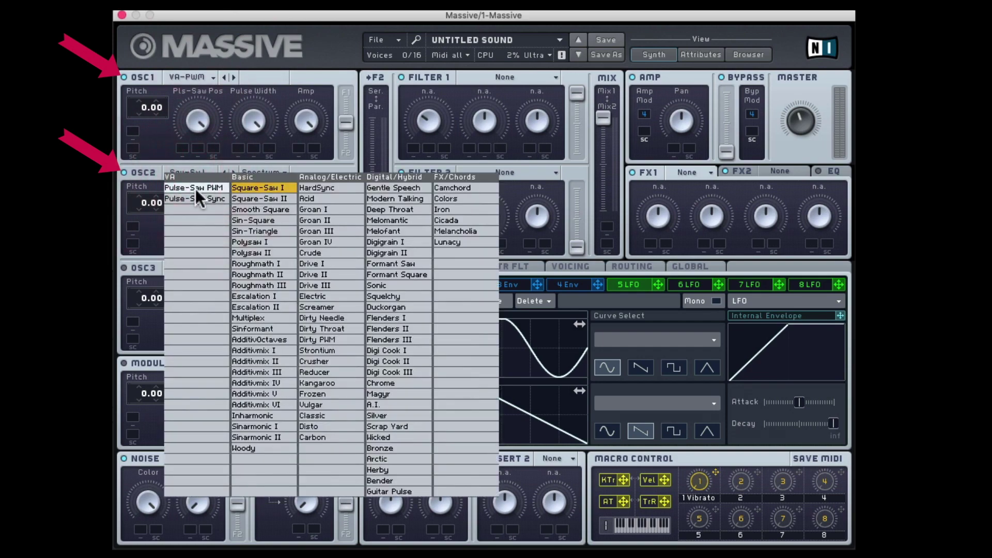
left_click(195, 188)
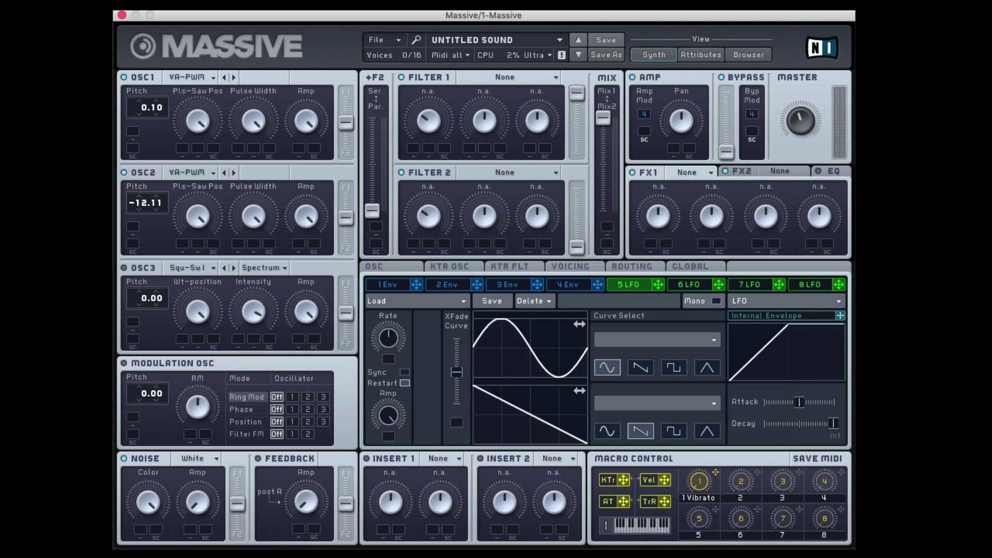
Step: In Voicing, turn on unison pitch spread at 0.10 and a slight pan spread
left_click(593, 265)
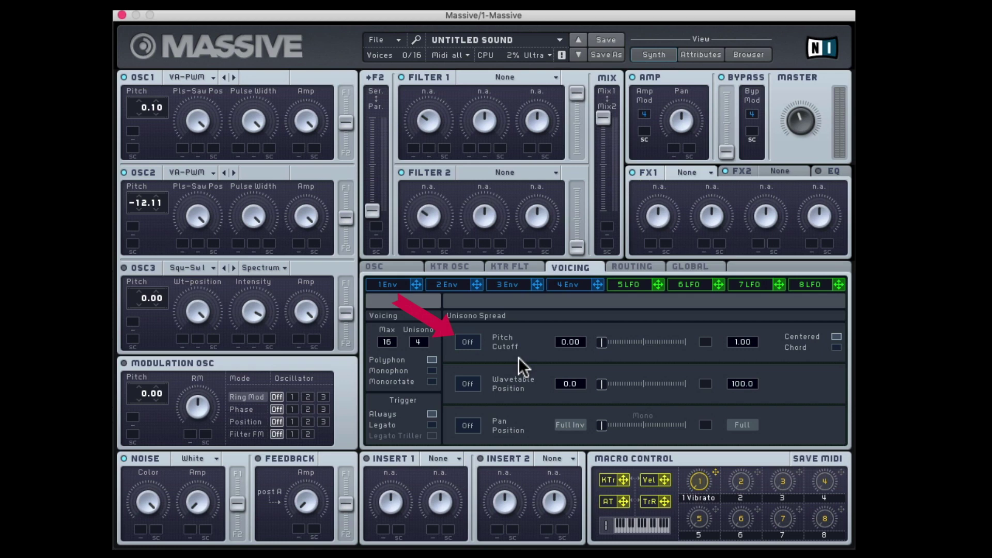
left_click(467, 342)
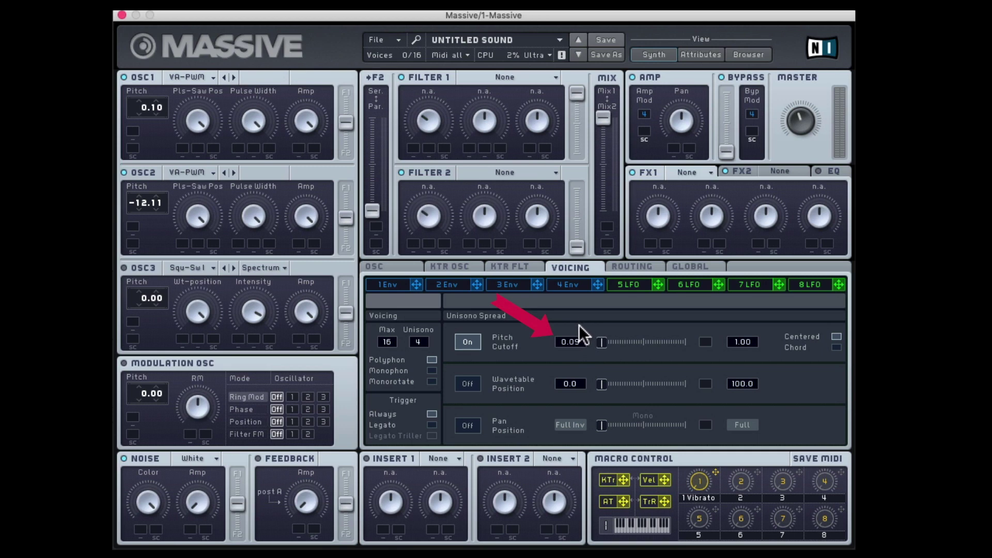
left_click_drag(579, 326, 583, 348)
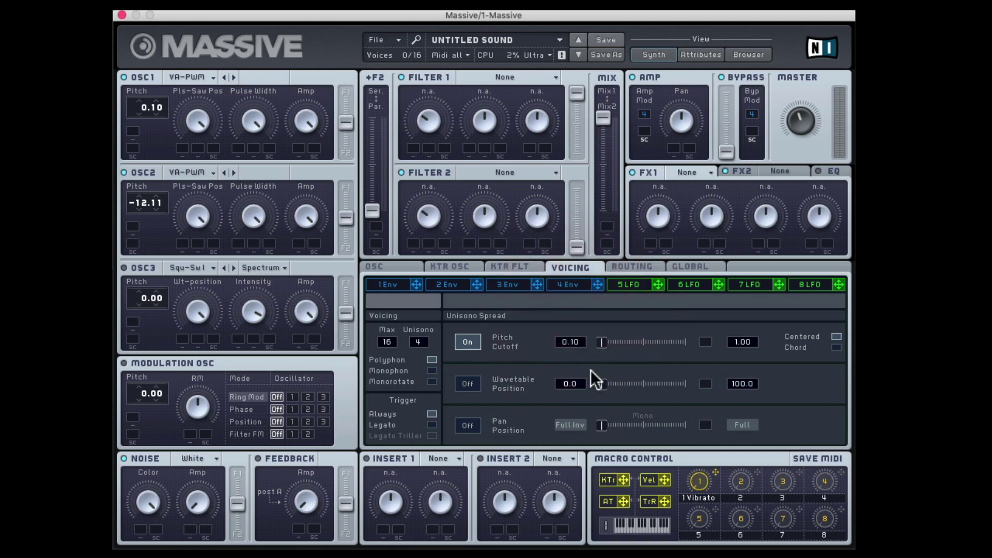
left_click(468, 426)
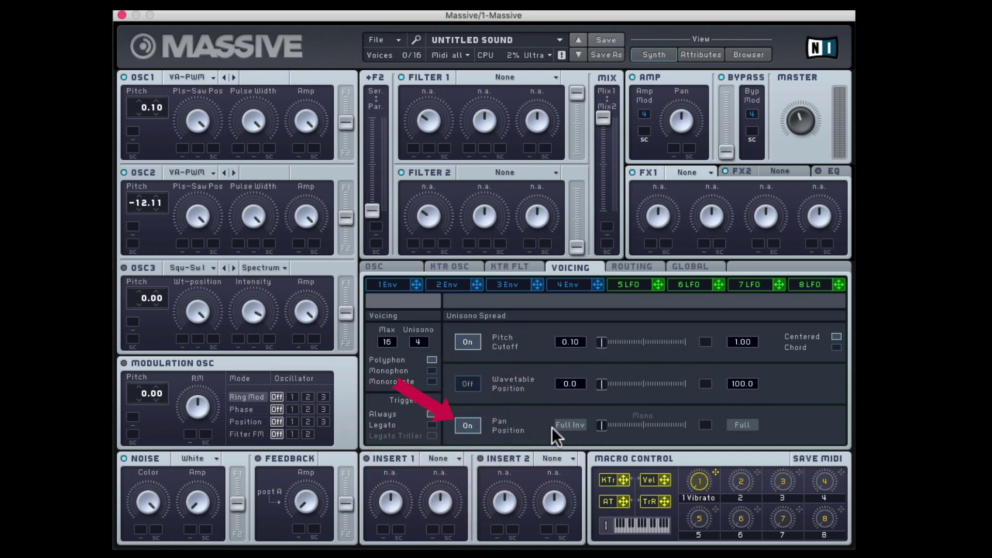
left_click_drag(611, 428, 617, 430)
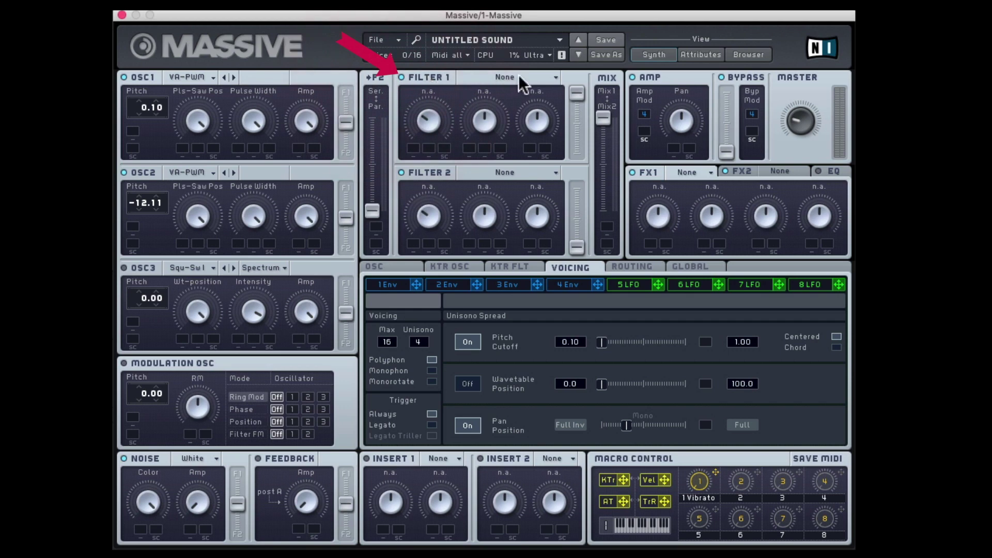
Step: Set Filter 1 to Daft with full mix, adjusted cutoff and lowered resonance
left_click(533, 77)
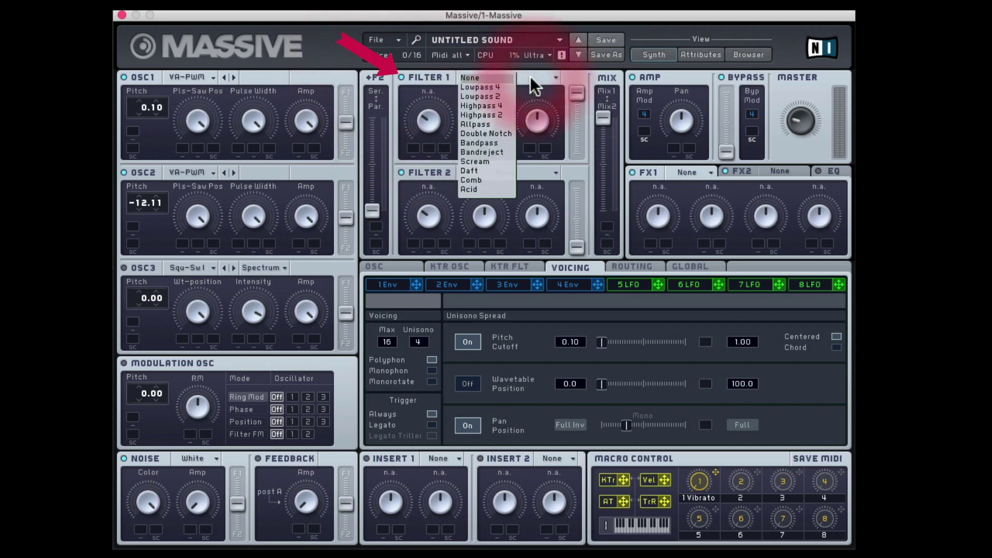
left_click(493, 169)
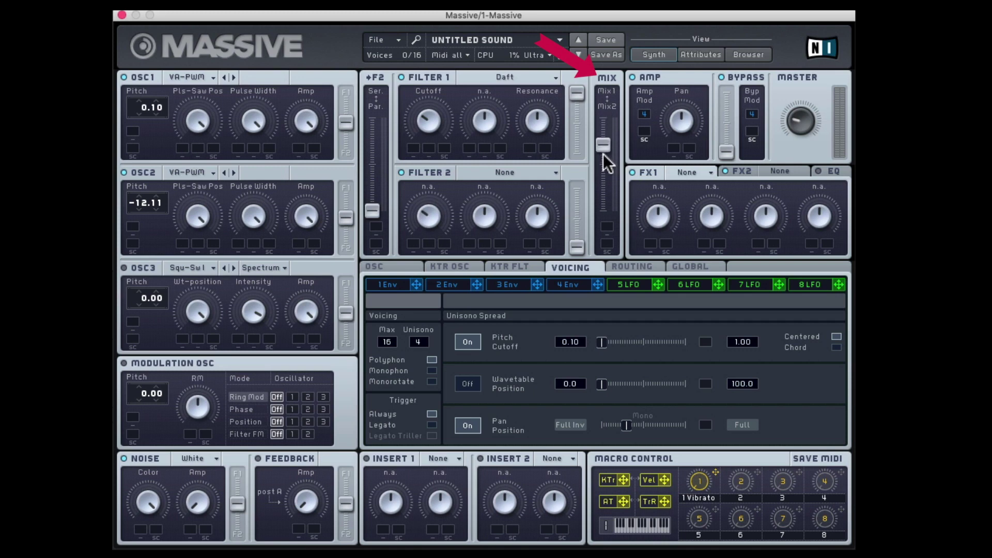
left_click_drag(610, 109, 608, 90)
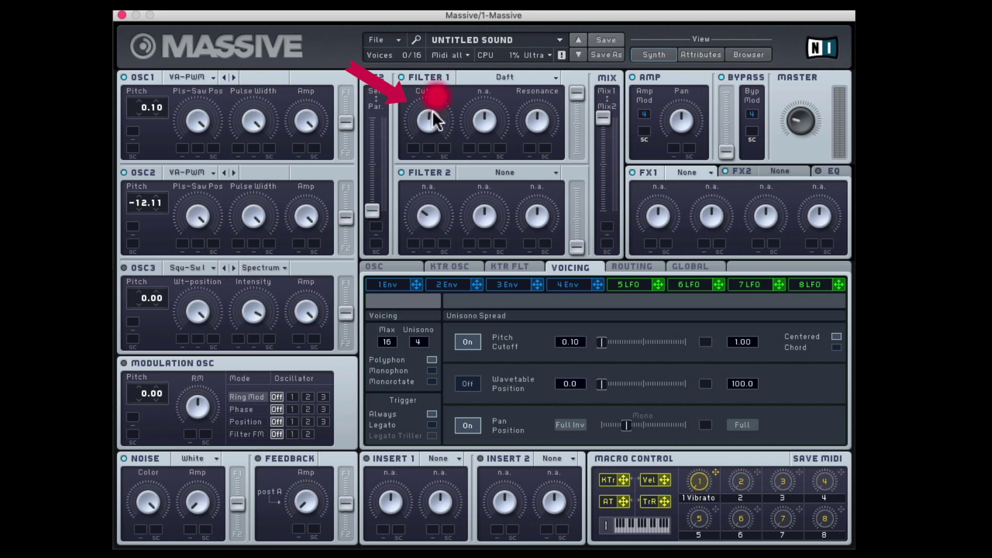
left_click_drag(431, 119, 422, 117)
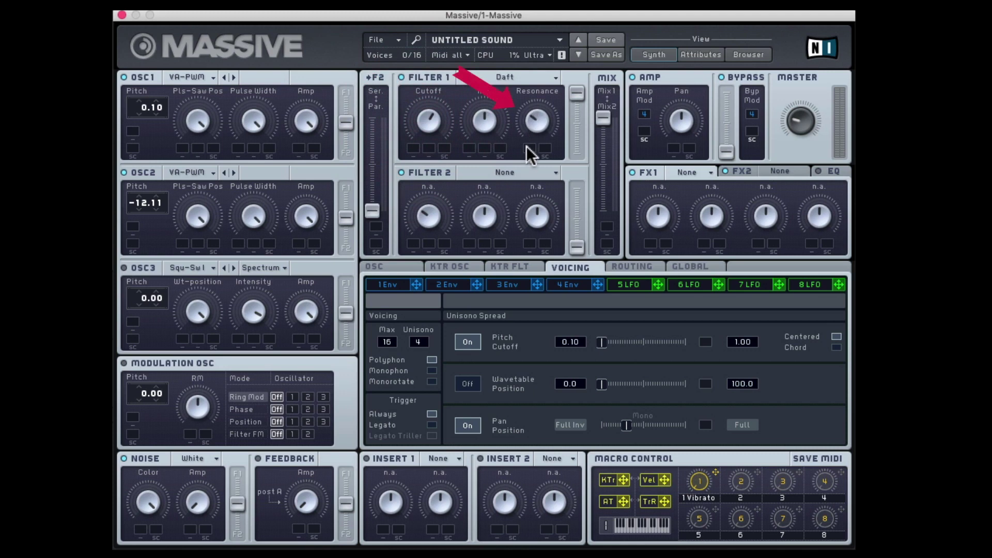
left_click_drag(527, 147, 526, 162)
left_click(524, 163)
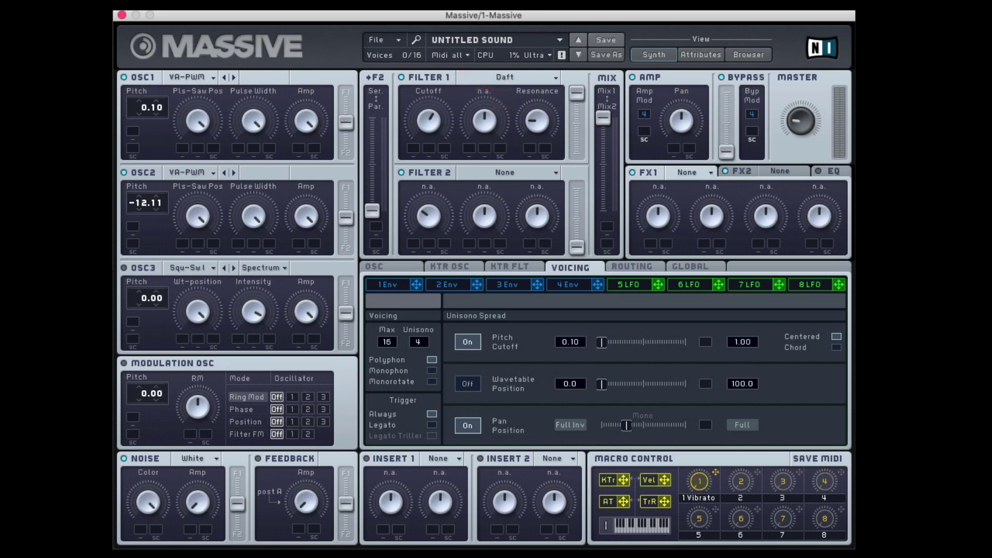
left_click(576, 286)
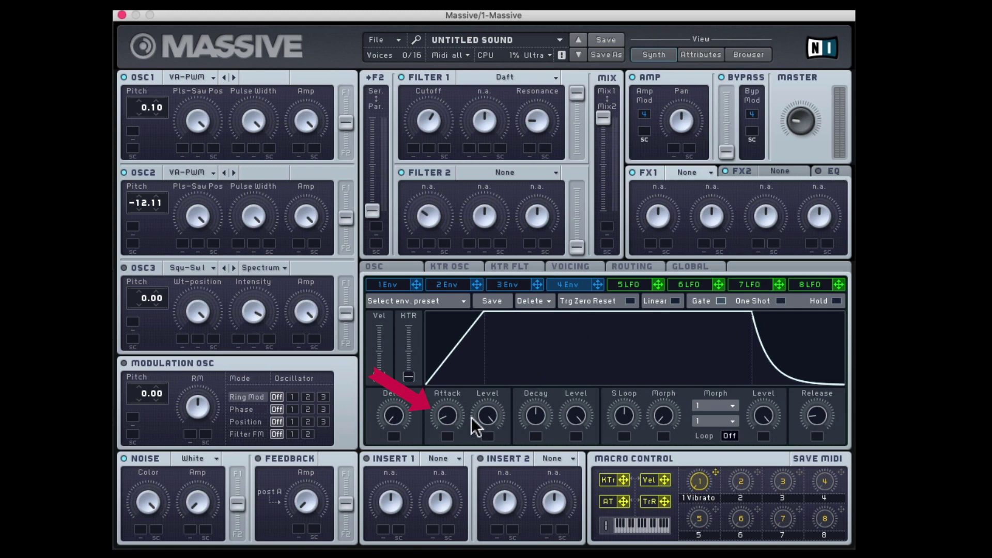
left_click_drag(453, 414, 451, 398)
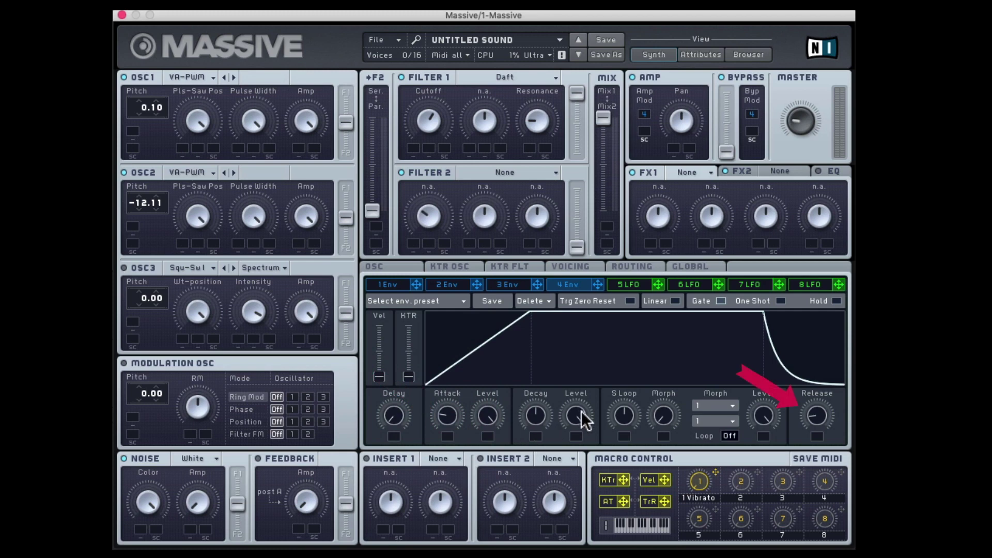
left_click_drag(822, 414, 822, 369)
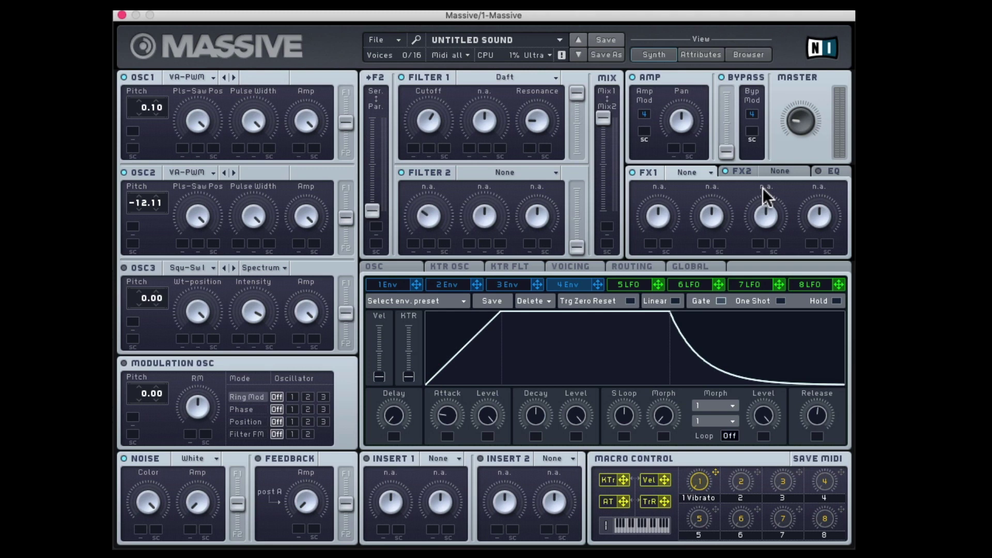
Step: Load Flanger + into FX1 and lower its dry/wet, rate and feedback
left_click(683, 176)
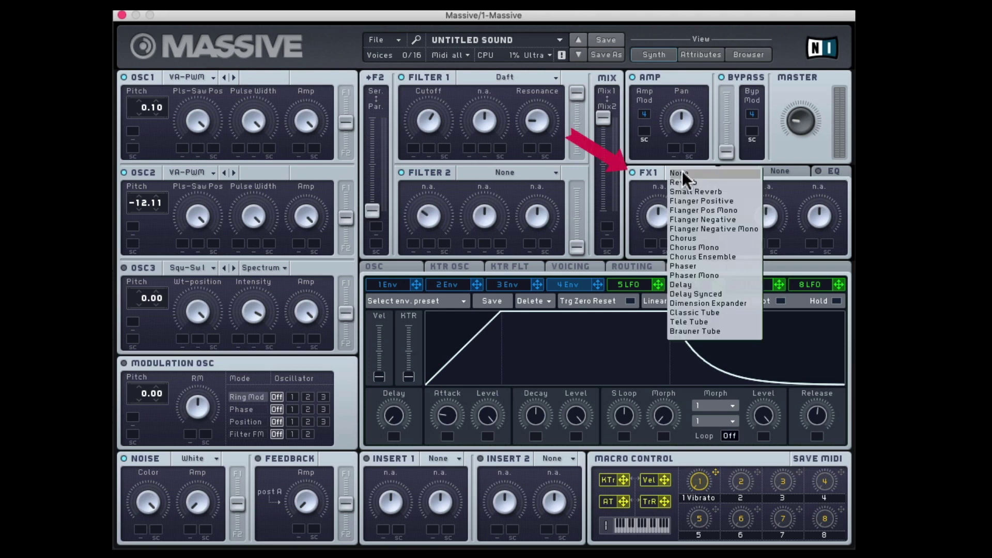
left_click(737, 202)
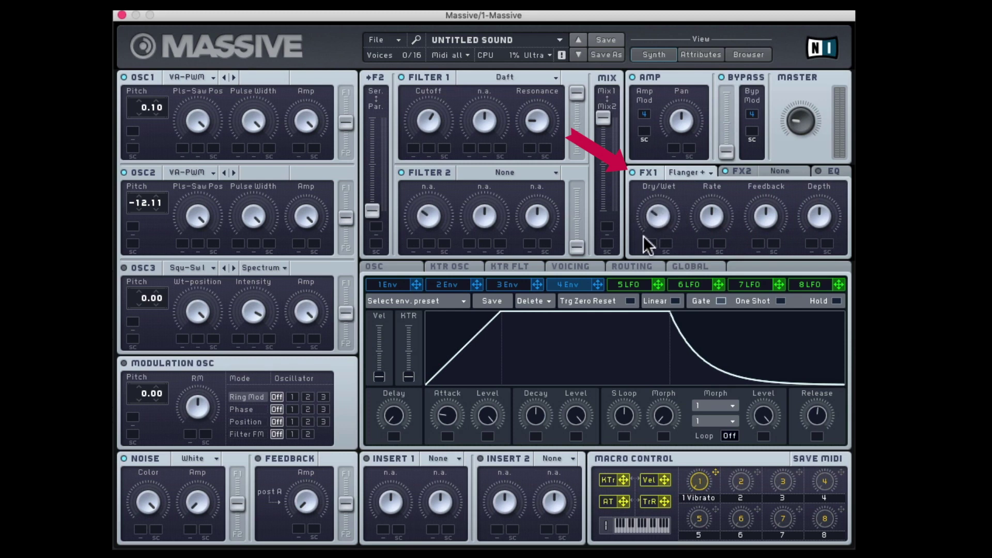
left_click_drag(643, 248, 642, 252)
left_click_drag(695, 244, 692, 258)
left_click_drag(750, 251, 748, 256)
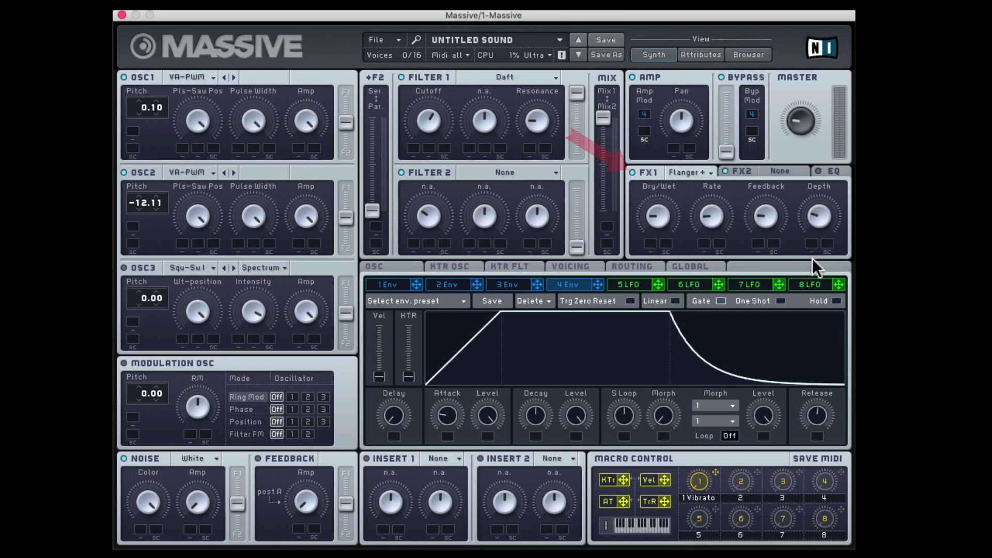
Step: Load Reverb into FX2 with lower dry/wet, larger size and higher color
left_click(782, 171)
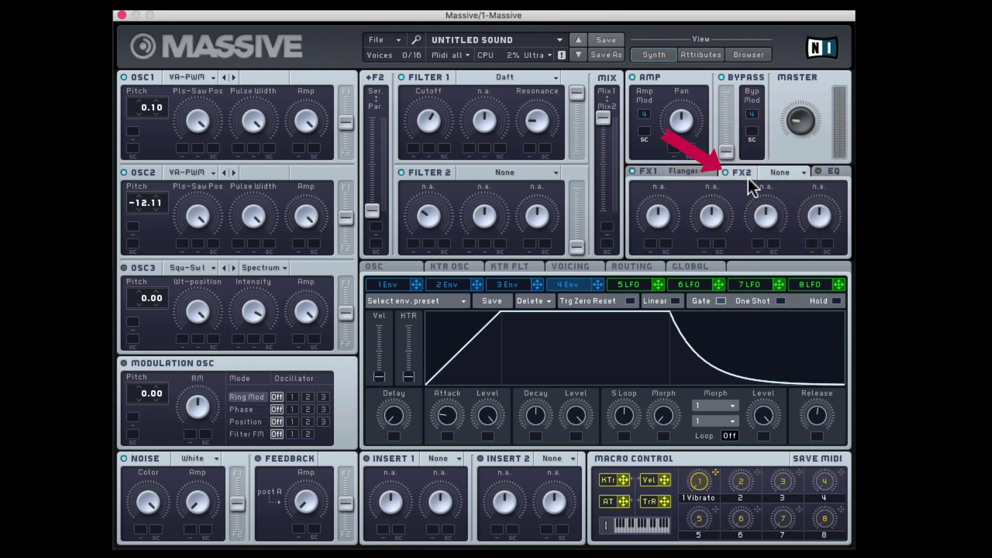
left_click(786, 172)
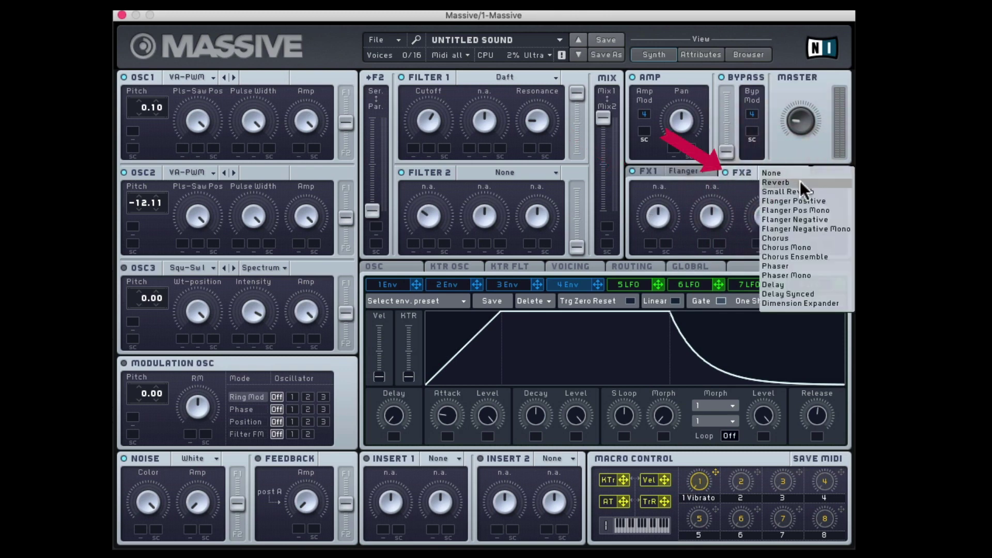
left_click(800, 182)
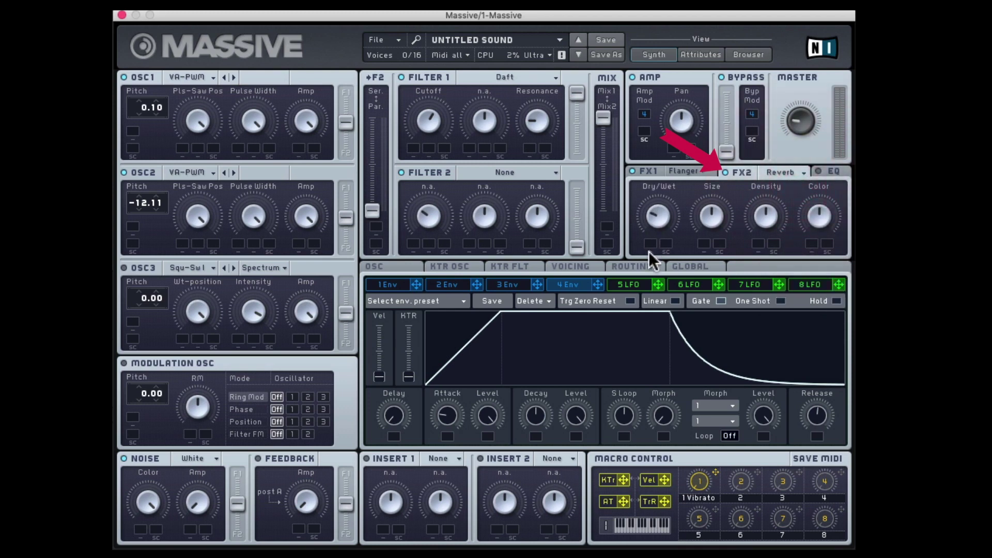
mouse_move(649, 253)
left_mouse_down()
mouse_move(650, 270)
mouse_move(646, 260)
left_mouse_up()
left_click_drag(703, 199, 702, 208)
left_click_drag(814, 208, 815, 201)
left_click_drag(815, 196, 812, 210)
Step: Power on the EQ and turn its Low Shelf down
left_click(836, 171)
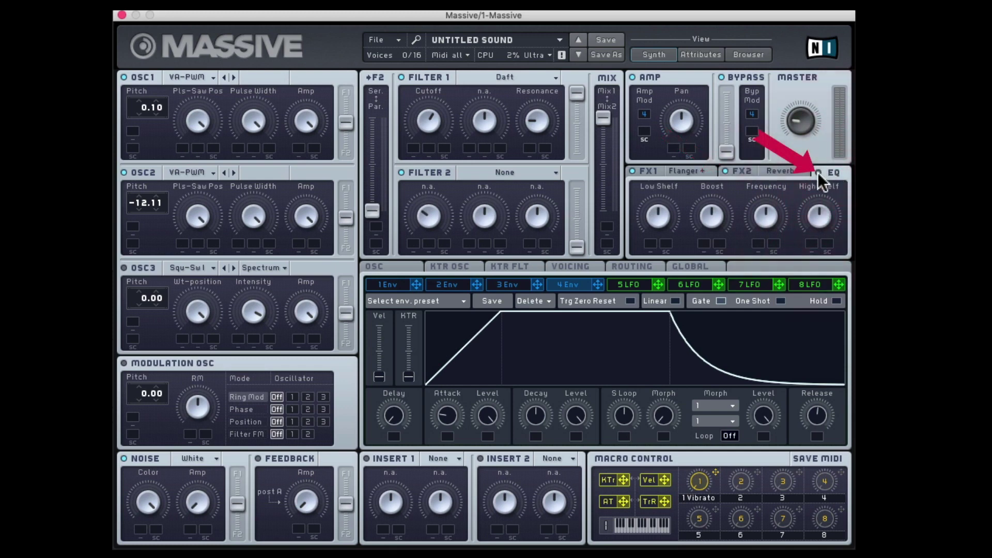
left_click(818, 172)
left_click(650, 217)
left_click(649, 215)
left_click_drag(649, 214, 738, 225)
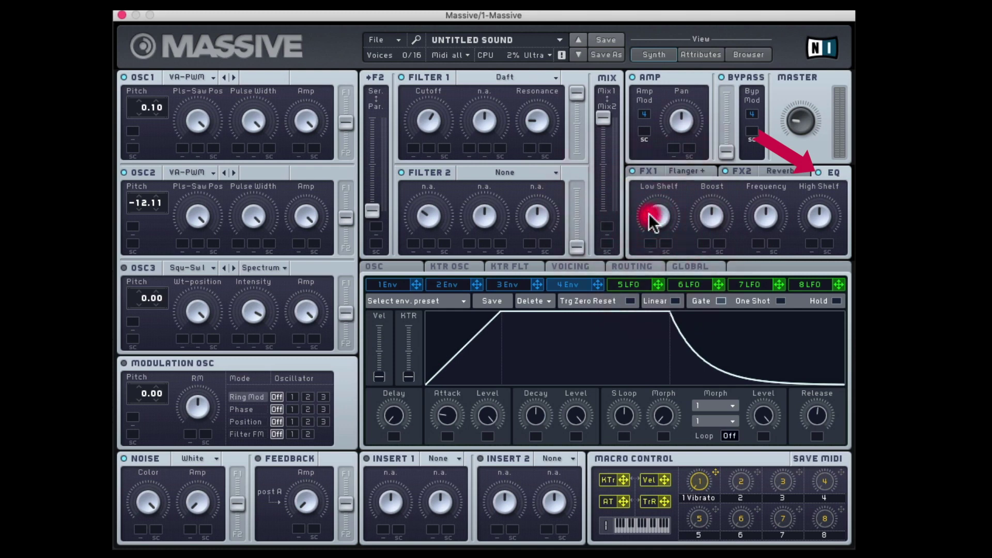
left_click(812, 212)
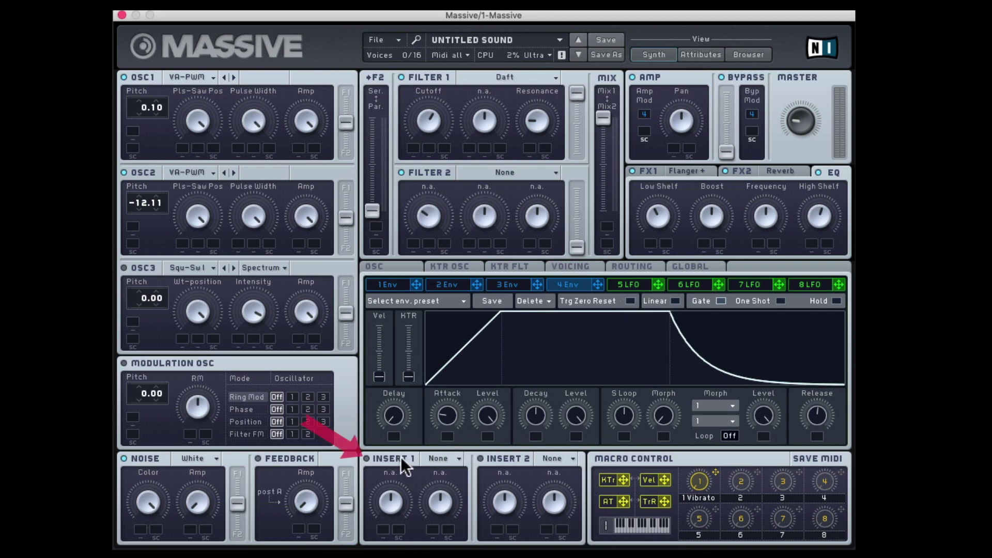
Step: Switch on Insert 1 as Sample & Hold with dry/wet around 10 o'clock
left_click(366, 459)
left_click(444, 459)
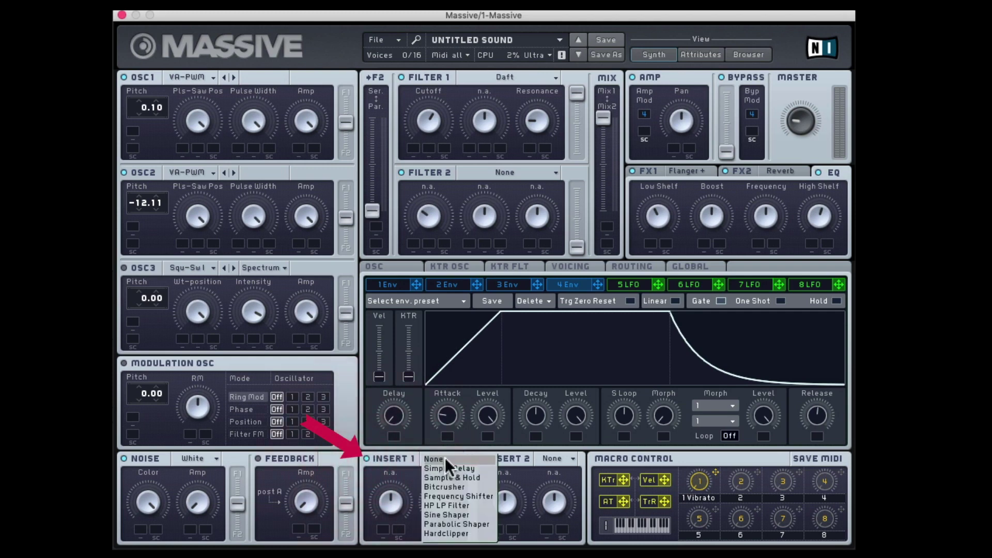
left_click(479, 477)
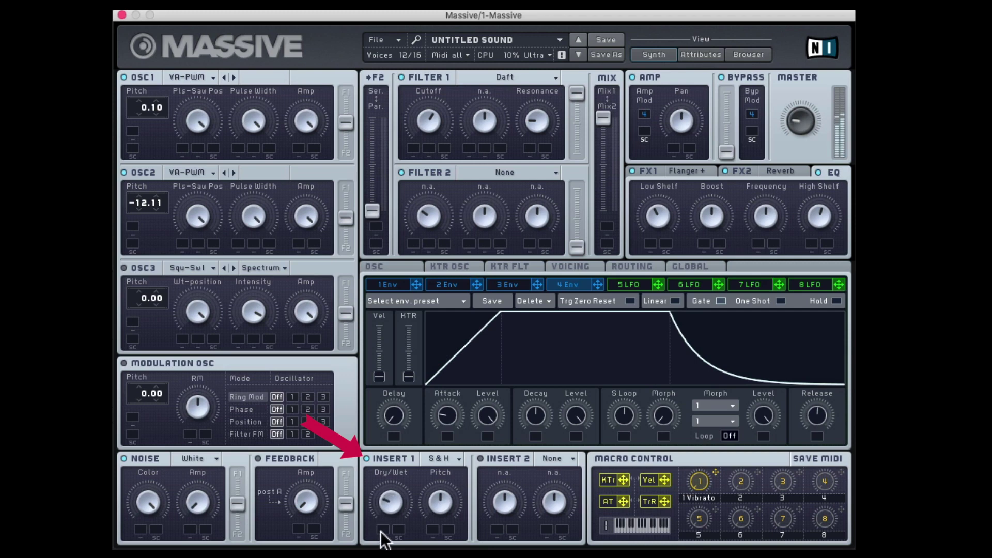
left_click_drag(388, 499, 389, 440)
mouse_move(382, 519)
left_mouse_down()
mouse_move(383, 537)
mouse_move(377, 527)
left_mouse_up()
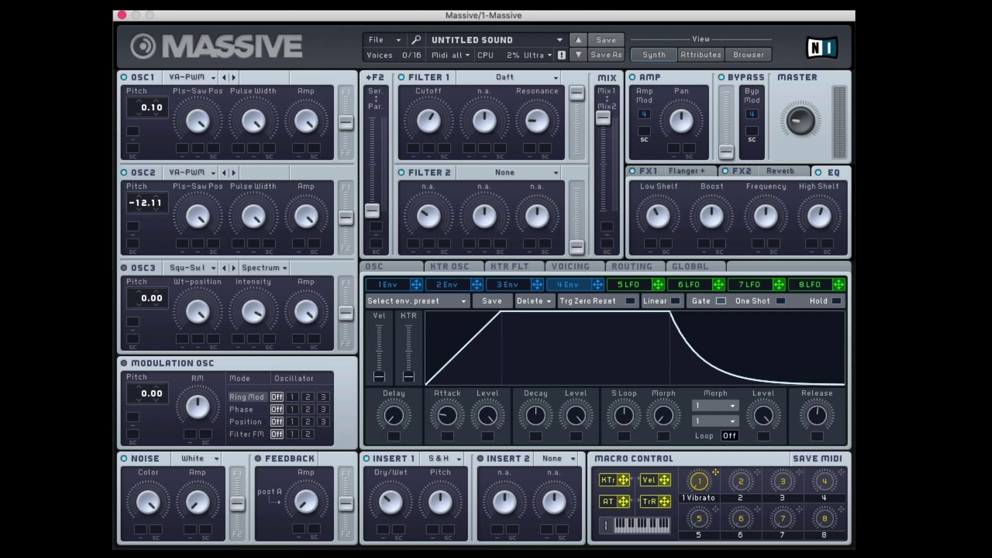
Step: Assign LFO 5 to the Amp Pan mod slot and set its pan depth
left_click(631, 286)
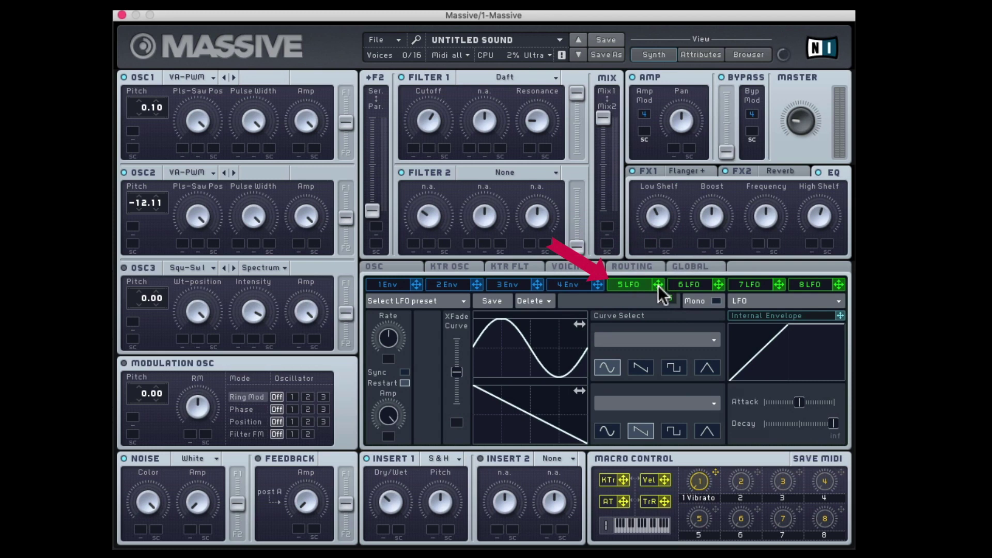
left_click_drag(658, 285, 673, 149)
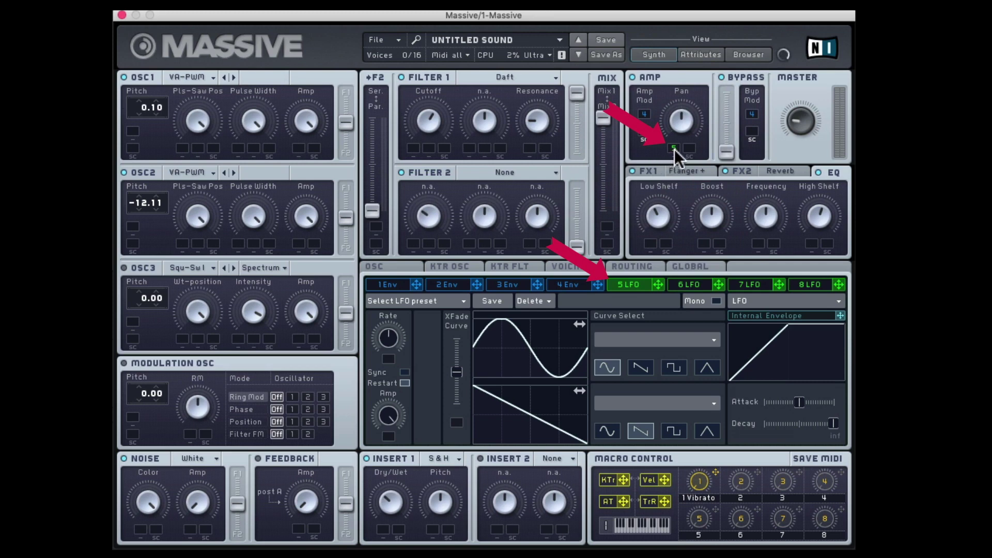
left_click_drag(673, 150, 675, 153)
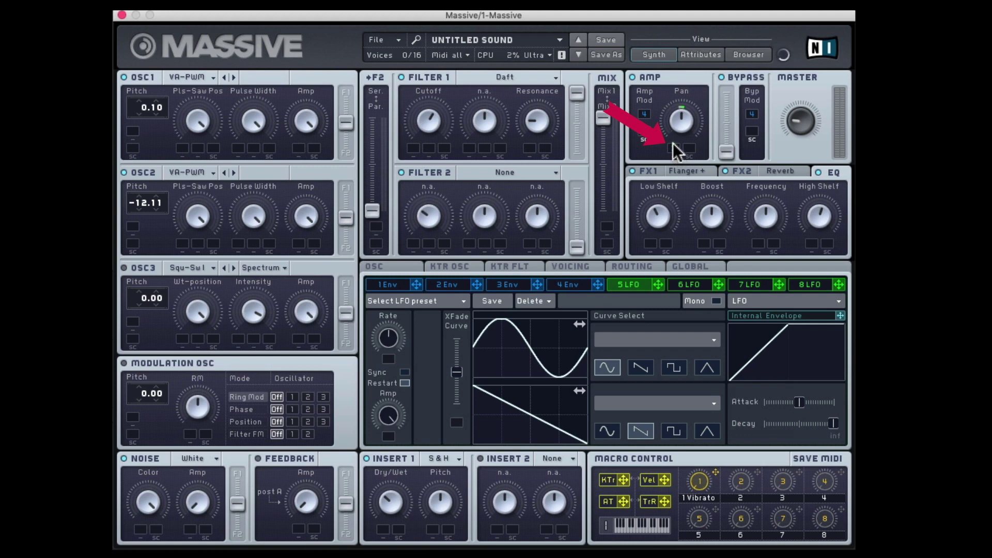
left_click_drag(675, 150, 675, 134)
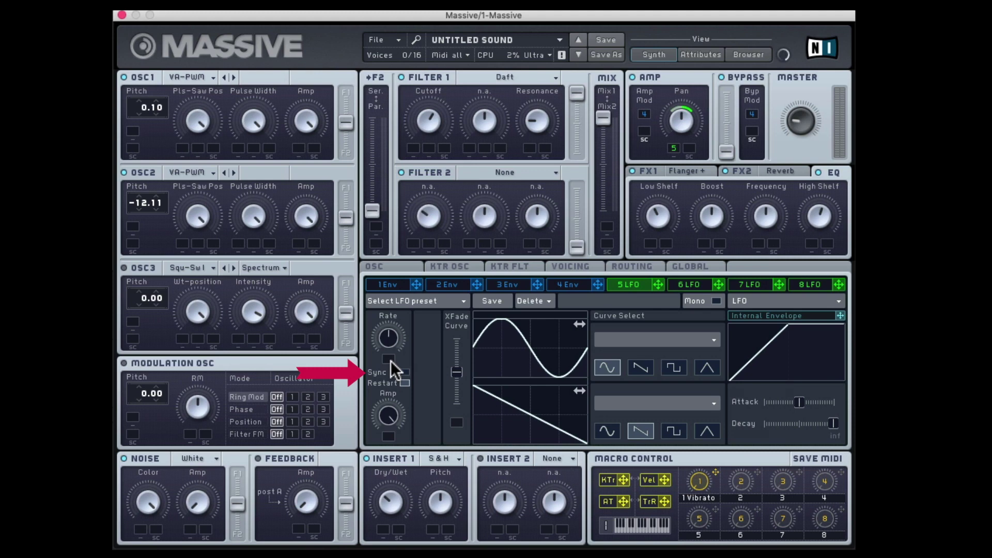
Step: Sync LFO 5 at a 3/16 ratio, max its XFade curve, and lower its amplitude
left_click(405, 372)
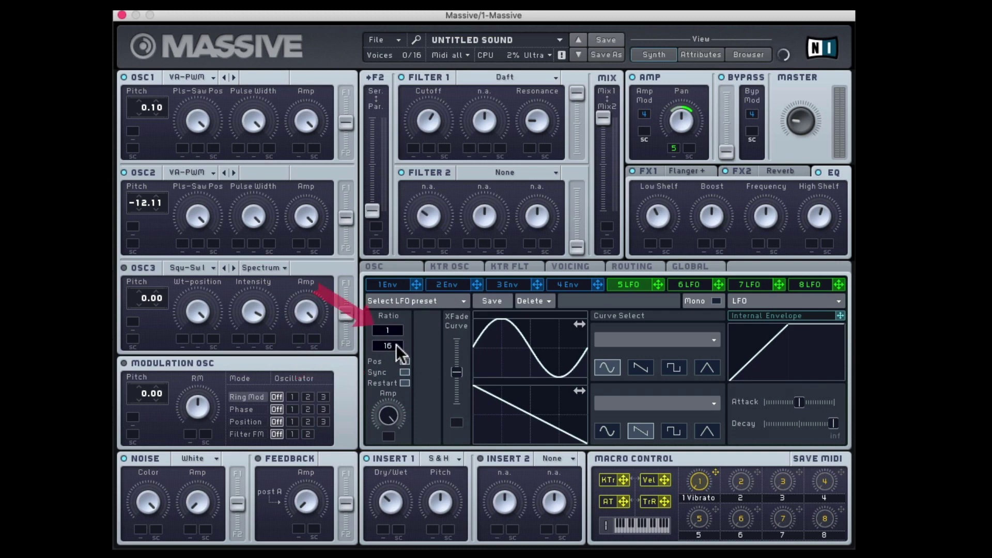
scroll(395, 332, "up", 1)
left_click(460, 368)
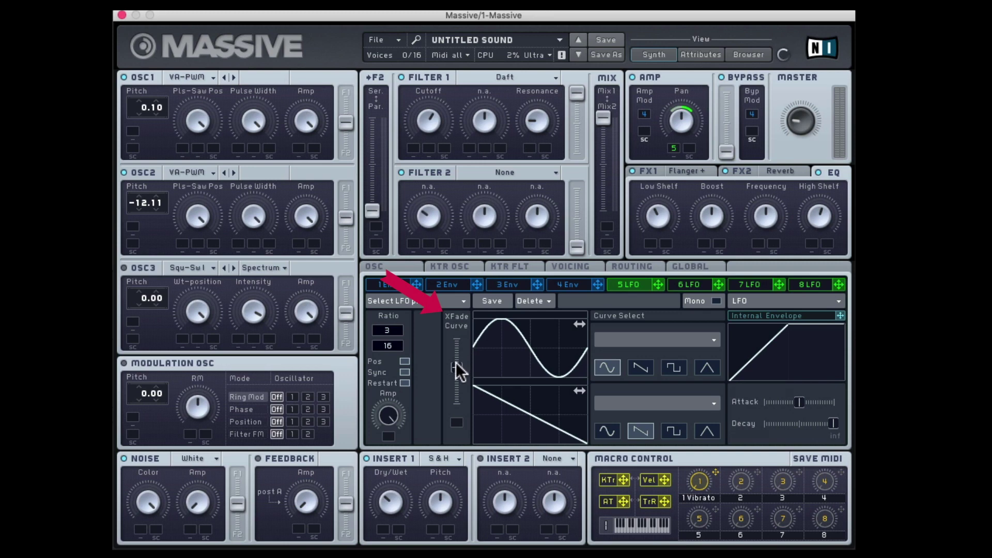
left_click_drag(457, 366, 459, 321)
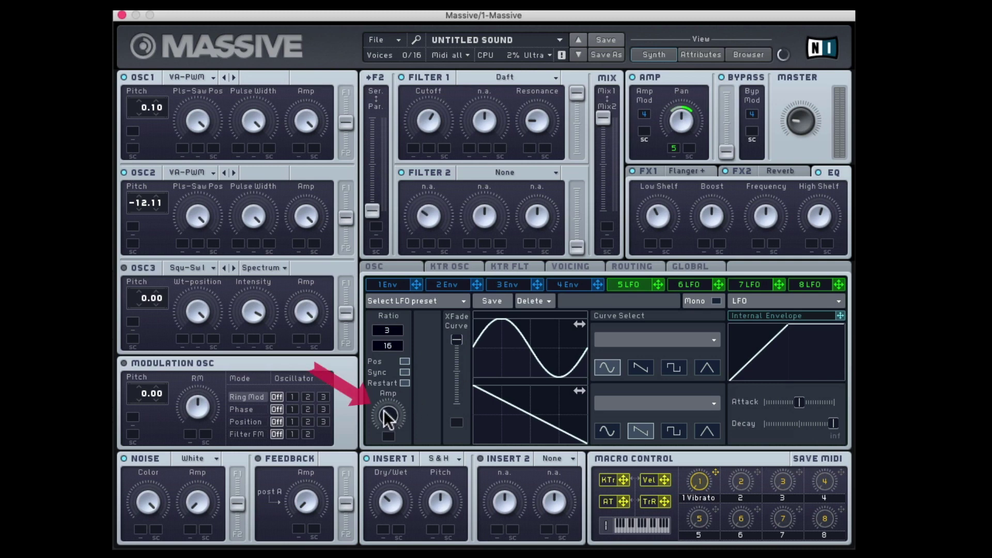
left_click_drag(381, 442, 377, 465)
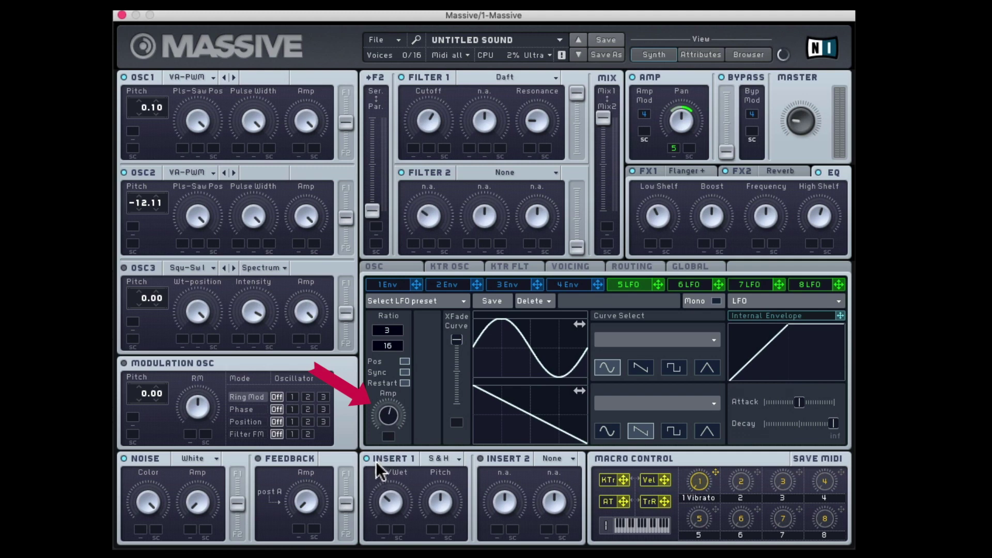